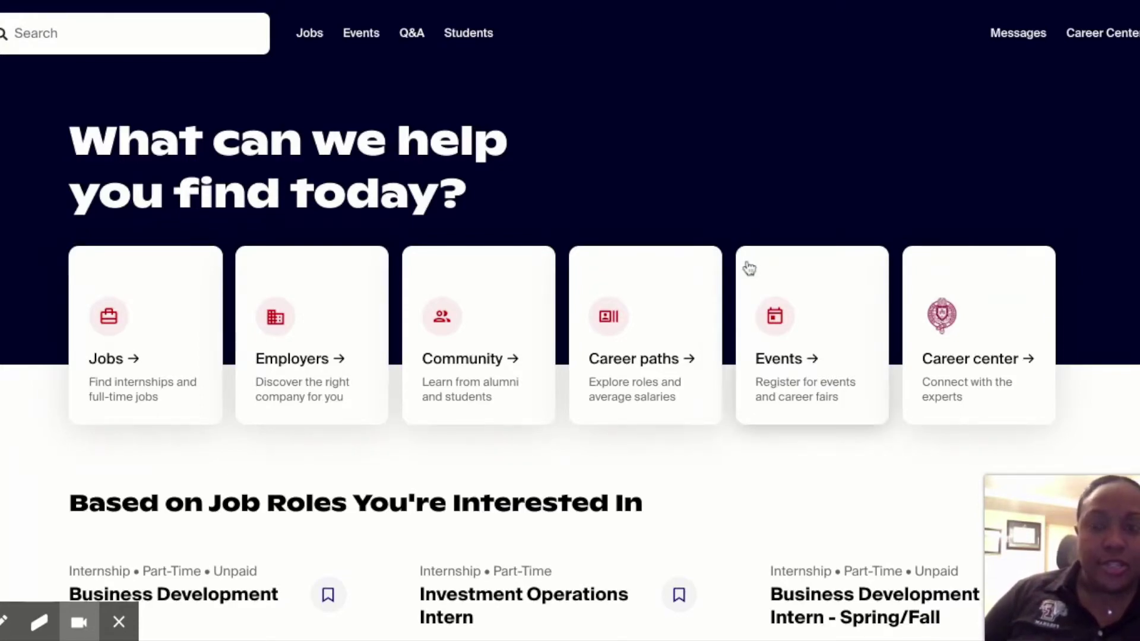
Step: Go to Handshake's Events page and filter it to show only career fairs
{"action": "left_click", "coordinate": [790, 364]}
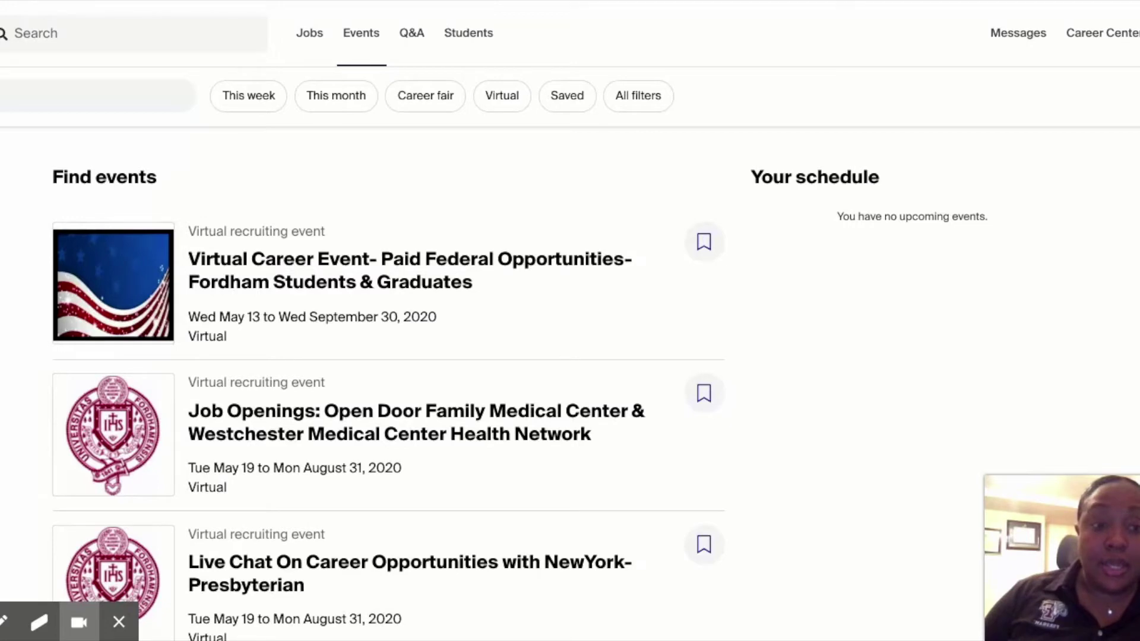
{"action": "left_click", "coordinate": [446, 96]}
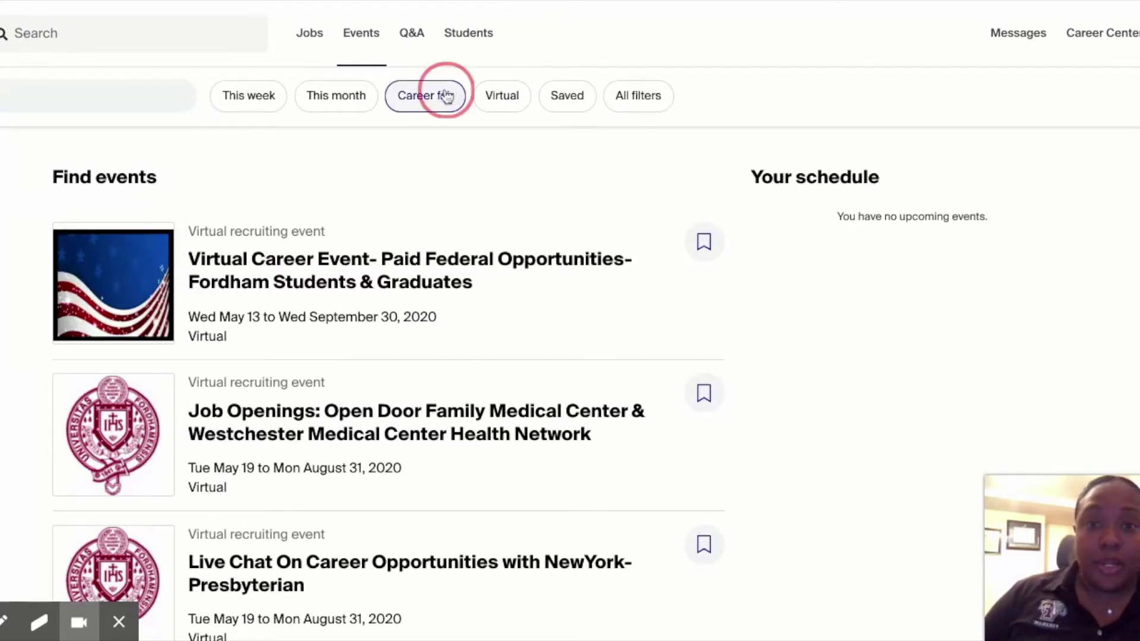
Step: Scroll through the 2020 Virtual Accounting and Finance Career Fair and Tech Expo details and employers
{"action": "scroll", "coordinate": [453, 318], "scroll_direction": "down", "scroll_amount": 5}
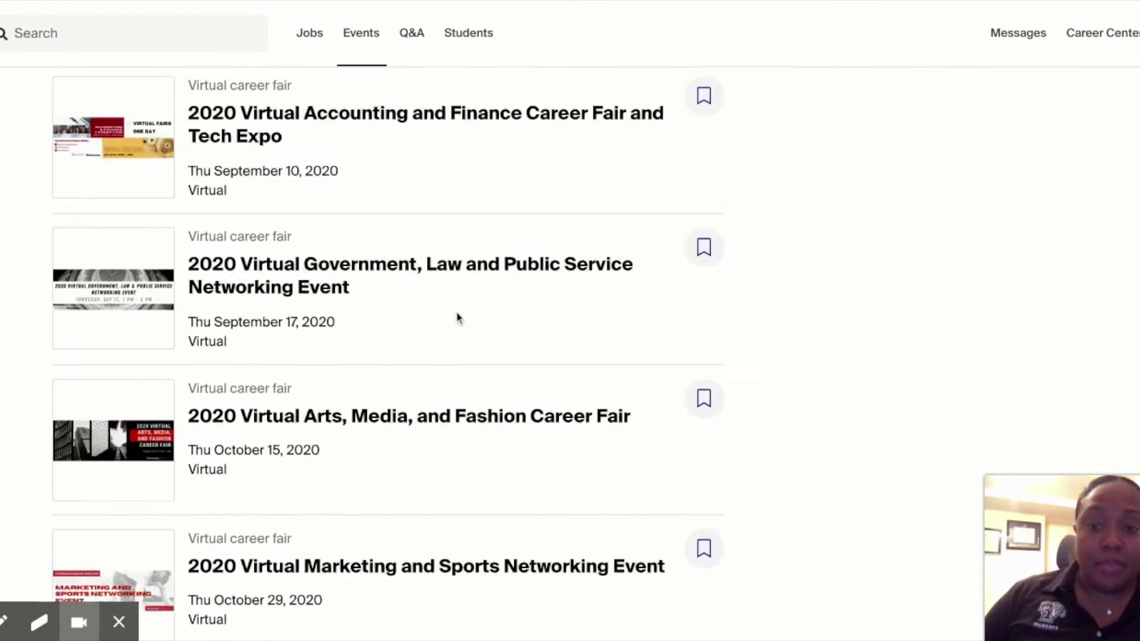
{"action": "scroll", "coordinate": [453, 315], "scroll_direction": "down", "scroll_amount": 4}
{"action": "scroll", "coordinate": [453, 315], "scroll_direction": "up", "scroll_amount": 10}
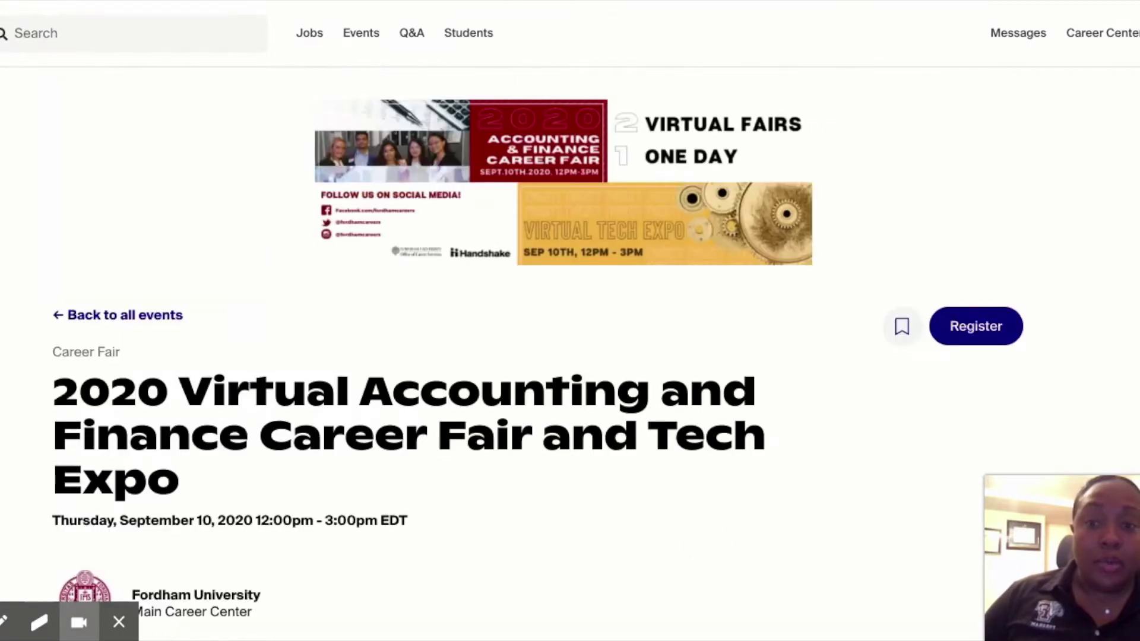
{"action": "scroll", "coordinate": [570, 320], "scroll_direction": "down", "scroll_amount": 9}
{"action": "scroll", "coordinate": [570, 321], "scroll_direction": "down", "scroll_amount": 5}
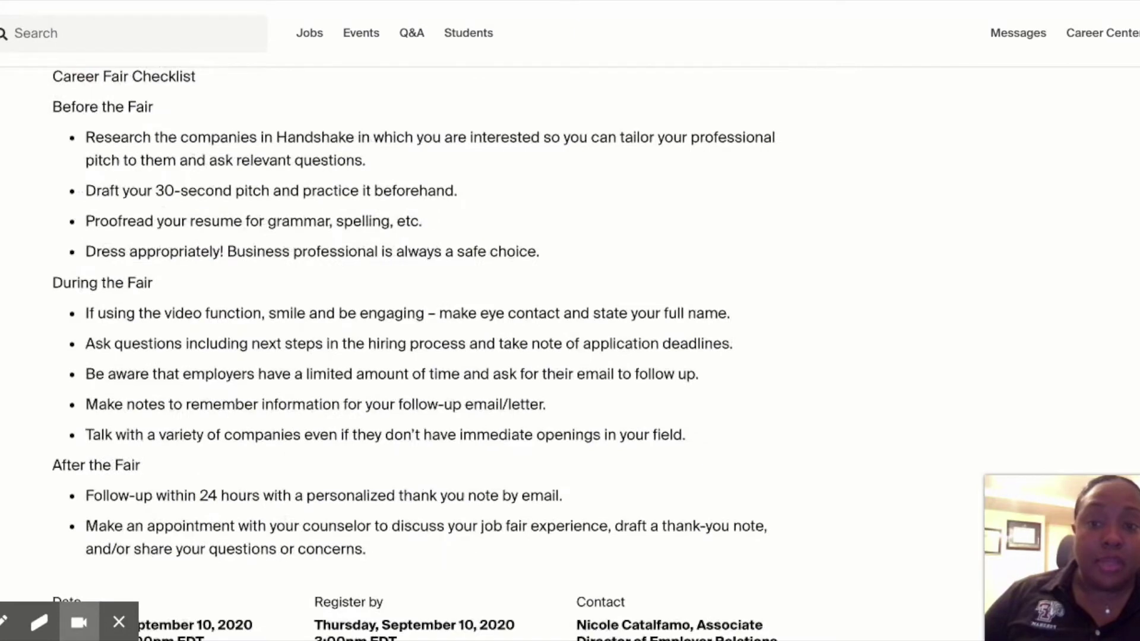
{"action": "scroll", "coordinate": [642, 510], "scroll_direction": "down", "scroll_amount": 1}
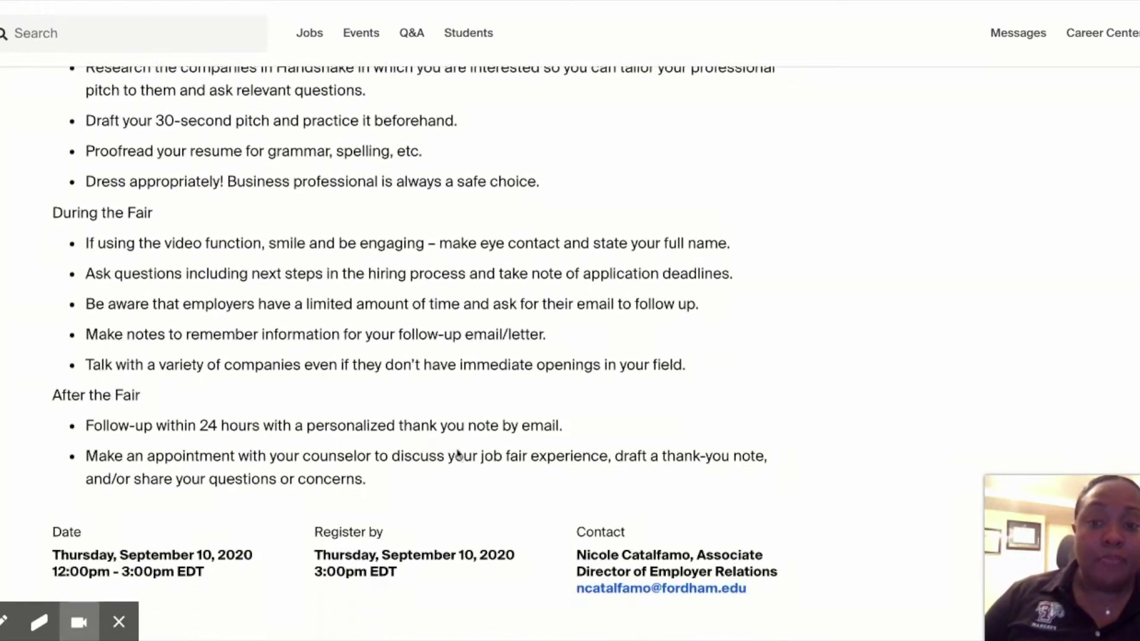
{"action": "scroll", "coordinate": [615, 546], "scroll_direction": "down", "scroll_amount": 7}
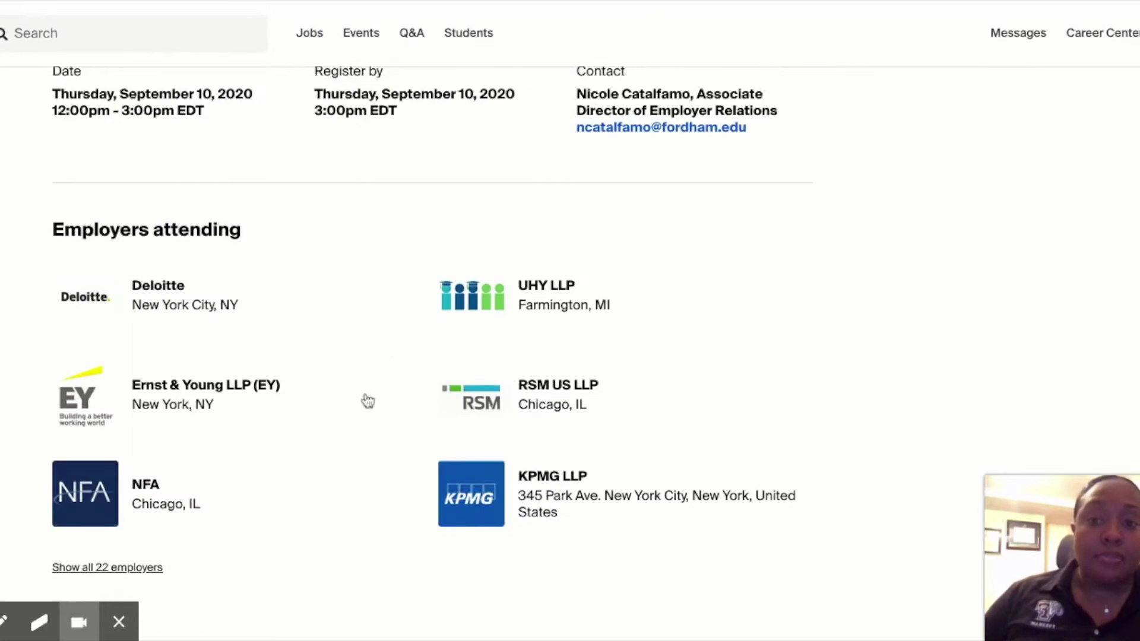
{"action": "scroll", "coordinate": [368, 403], "scroll_direction": "up", "scroll_amount": 15}
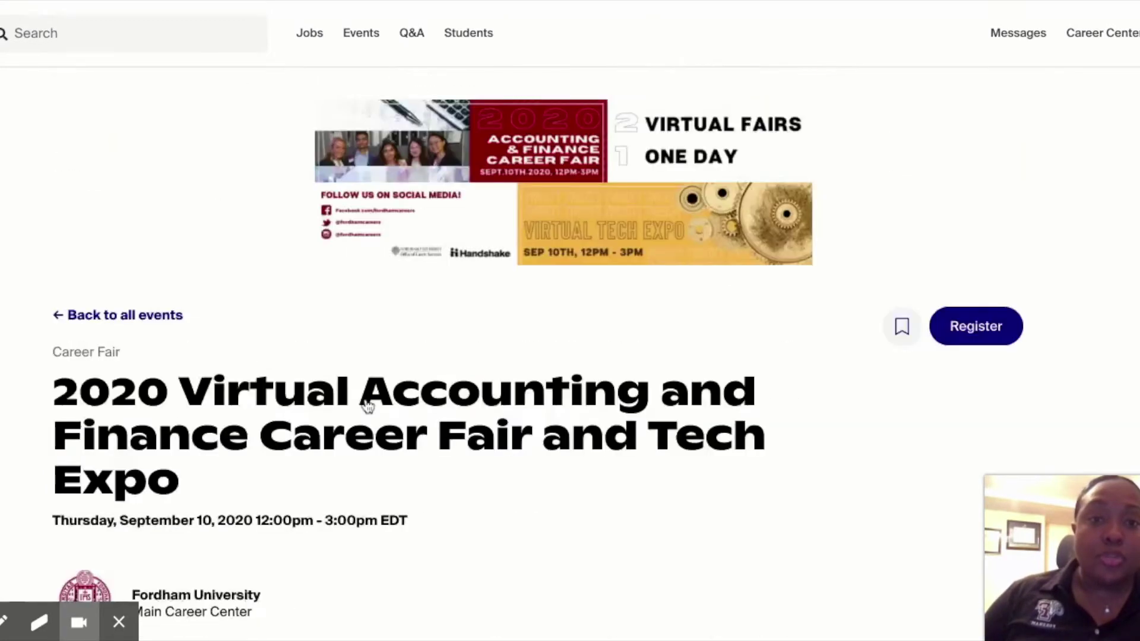
Step: Register for the Accounting and Finance career fair and go to its employer sessions list
{"action": "left_click", "coordinate": [994, 337]}
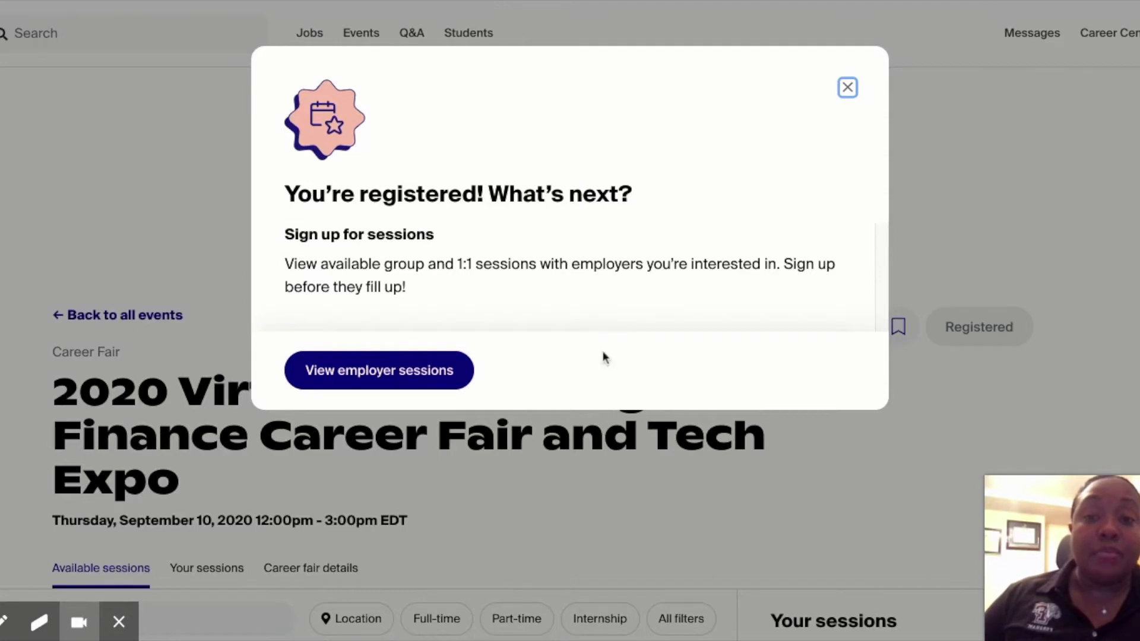
{"action": "left_click", "coordinate": [403, 379]}
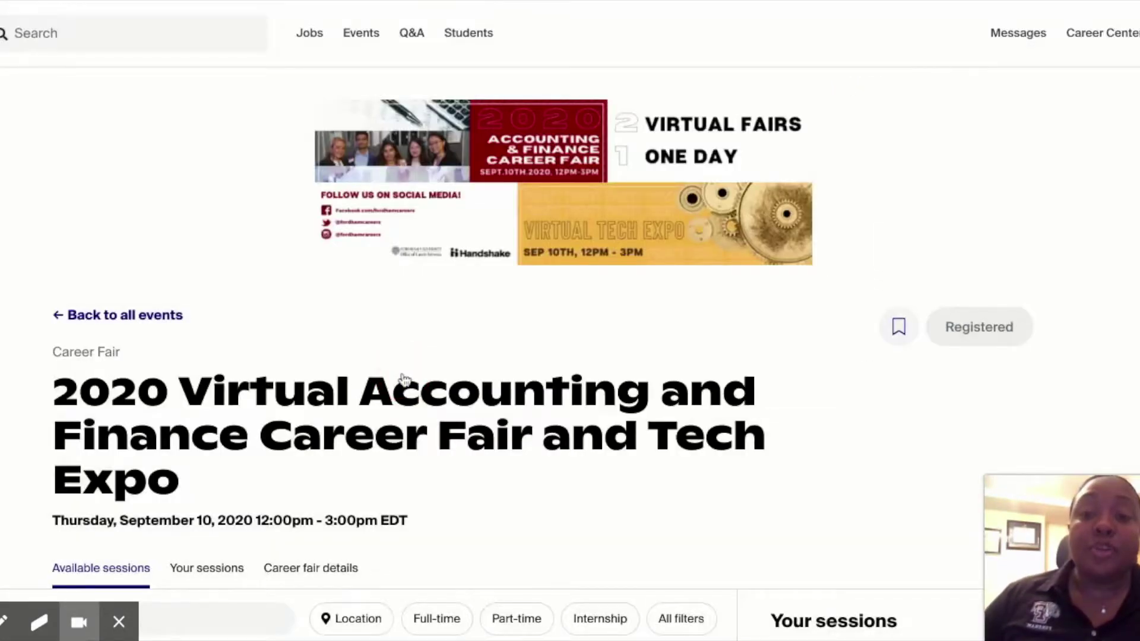
{"action": "scroll", "coordinate": [403, 379], "scroll_direction": "down", "scroll_amount": 9}
Step: Scroll to BNY Mellon and open its 2:30pm–3:00pm Internships & Early Career Talent Programs session
{"action": "scroll", "coordinate": [403, 379], "scroll_direction": "up", "scroll_amount": 1}
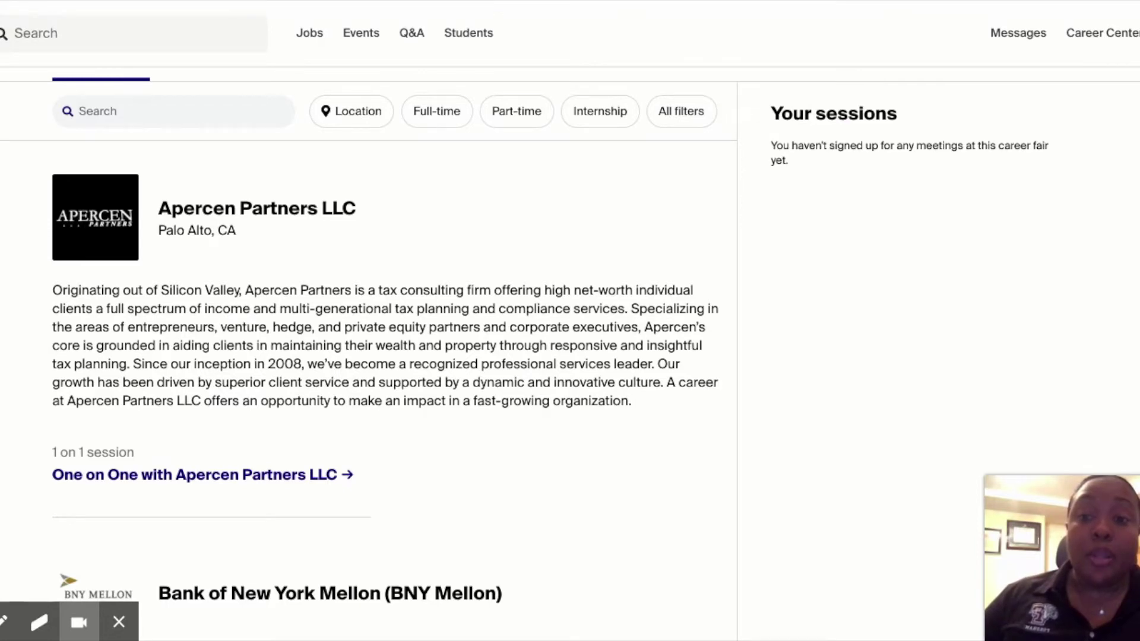
{"action": "scroll", "coordinate": [392, 357], "scroll_direction": "down", "scroll_amount": 5}
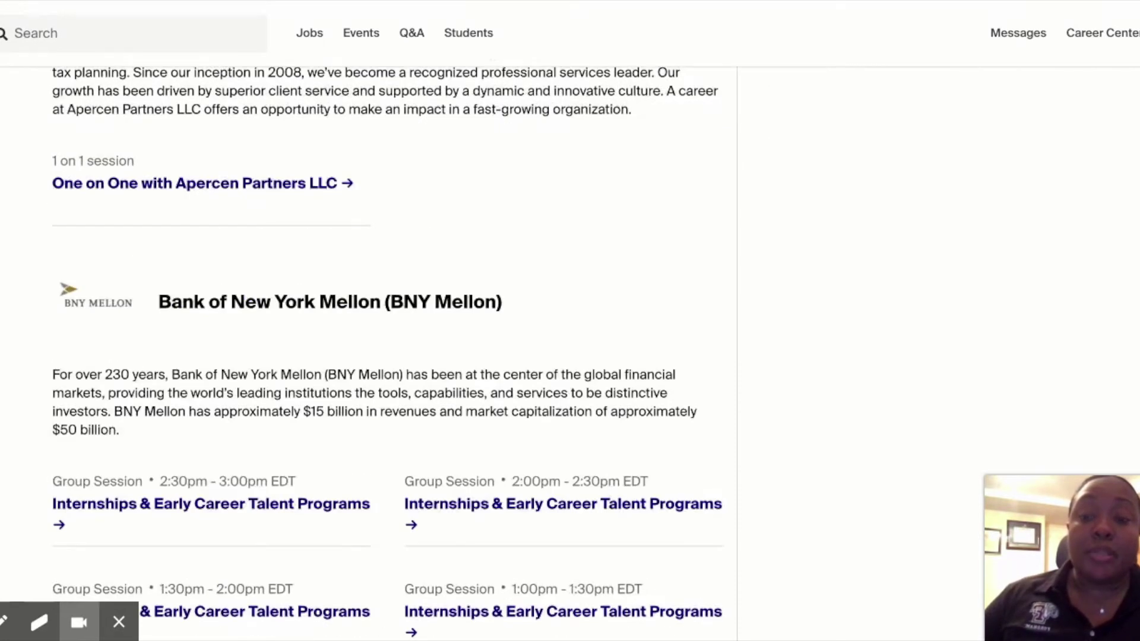
{"action": "scroll", "coordinate": [392, 356], "scroll_direction": "down", "scroll_amount": 1}
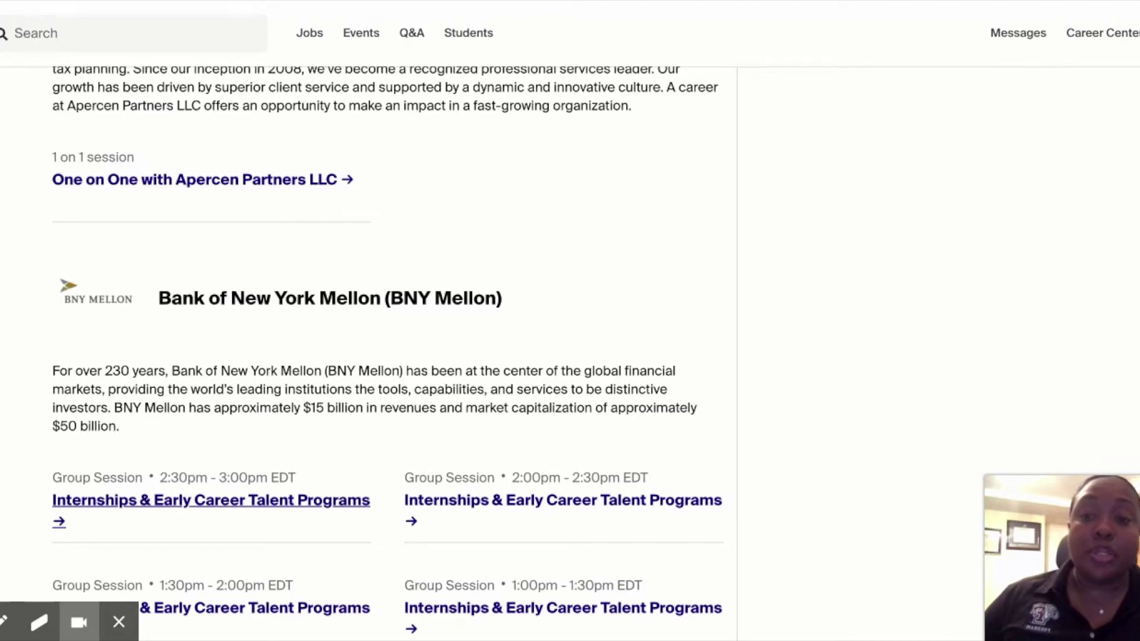
{"action": "left_click", "coordinate": [248, 510]}
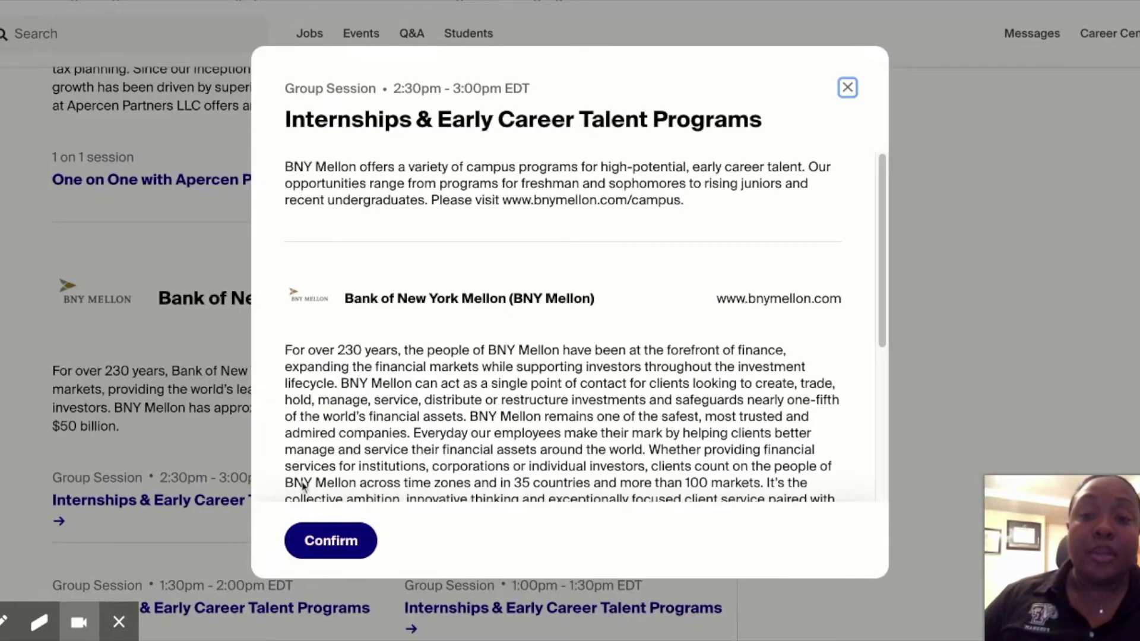
Step: Confirm the BNY Mellon 2:30pm group session, then review and close its Your sessions entry
{"action": "scroll", "coordinate": [525, 398], "scroll_direction": "down", "scroll_amount": 5}
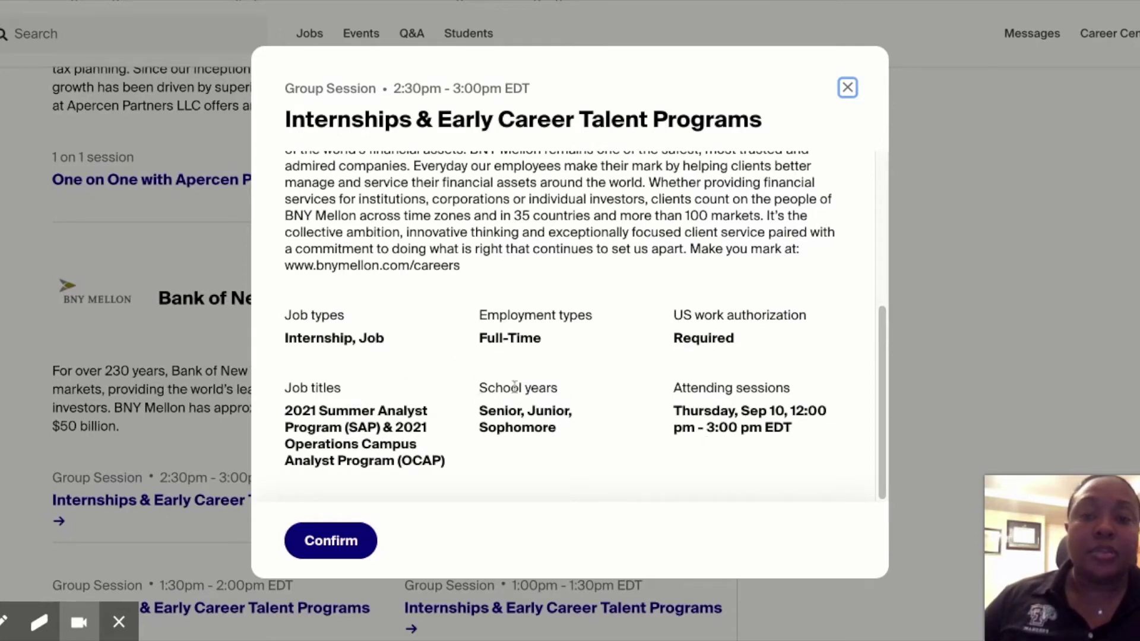
{"action": "left_click", "coordinate": [344, 551]}
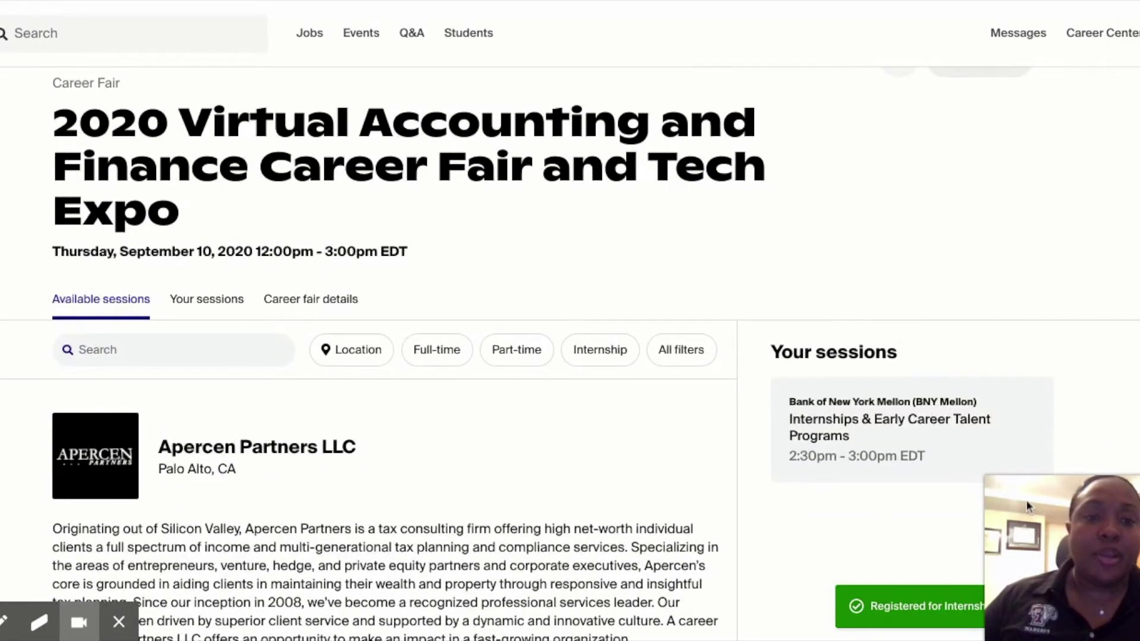
{"action": "left_click", "coordinate": [822, 426]}
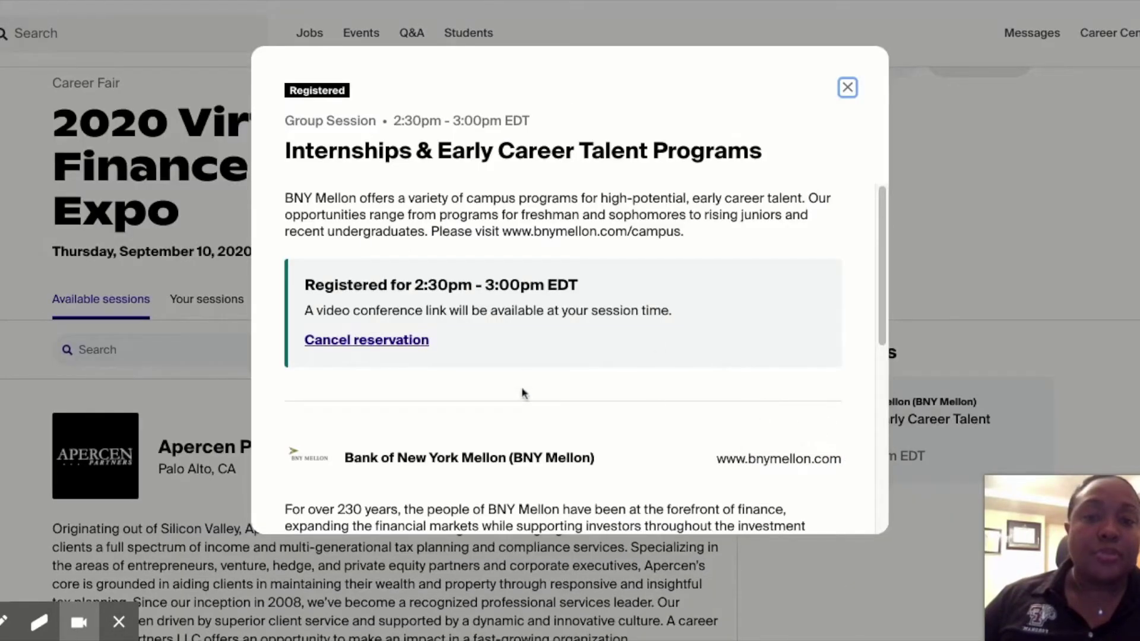
{"action": "left_click", "coordinate": [880, 318]}
{"action": "left_click", "coordinate": [880, 320]}
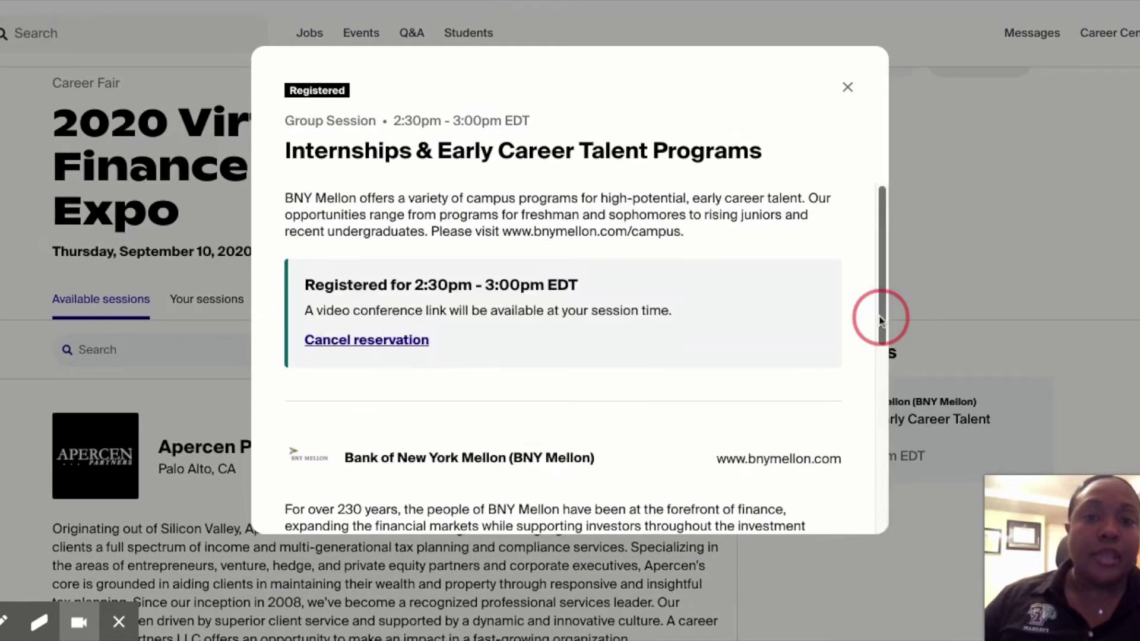
{"action": "left_click", "coordinate": [848, 87]}
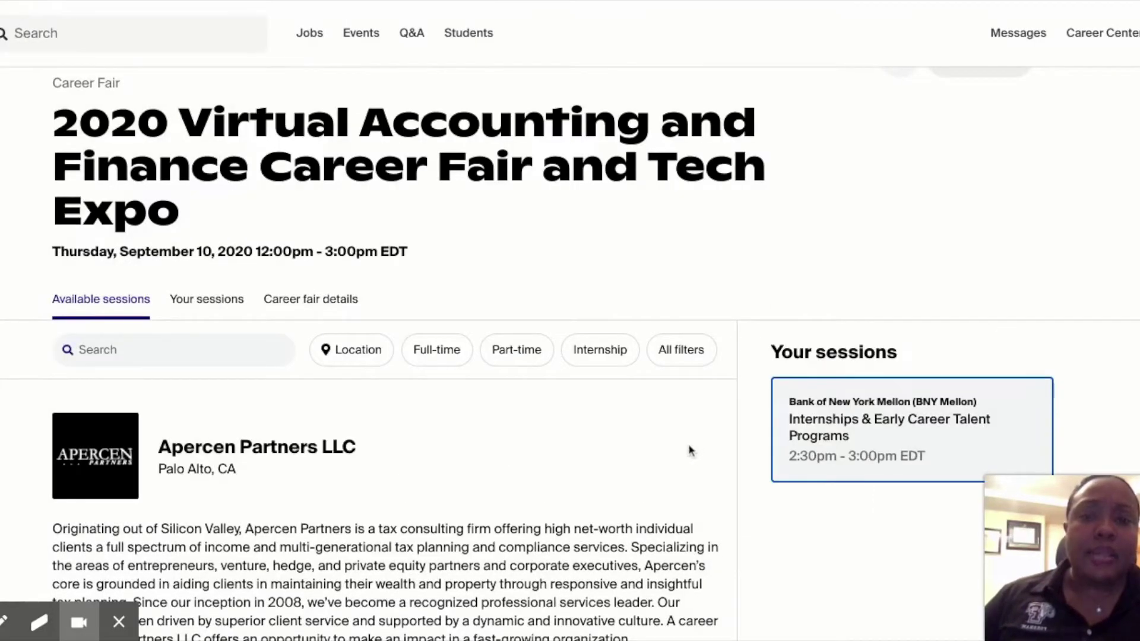
Step: Check the booked sessions, then return to available sessions and scroll to UHY LLP's 1 on 1
{"action": "left_click", "coordinate": [204, 301]}
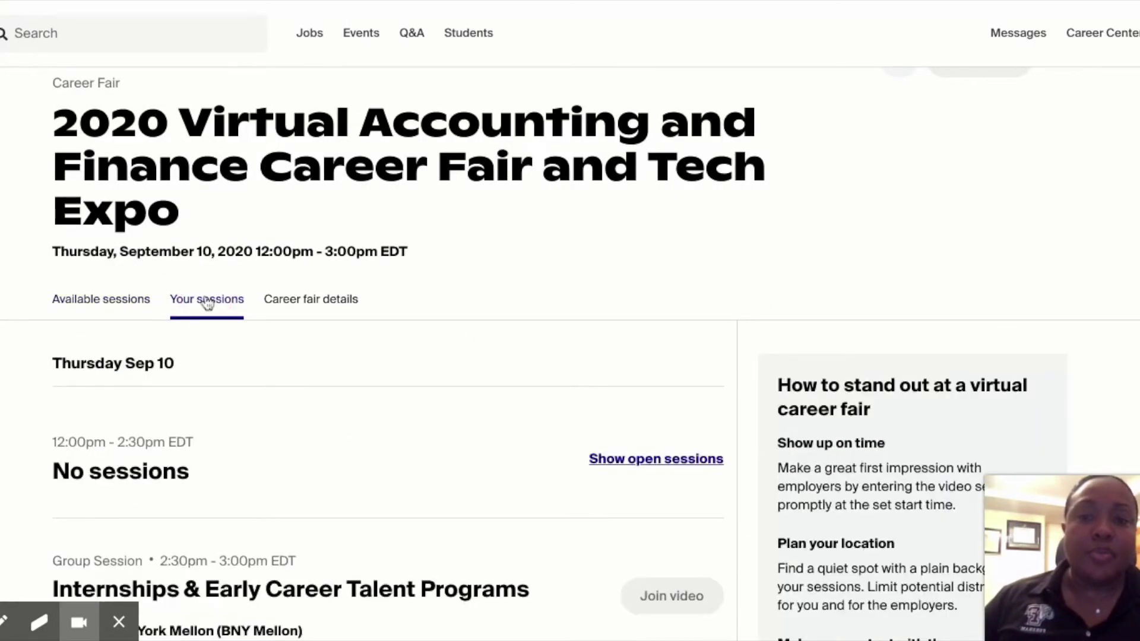
{"action": "scroll", "coordinate": [464, 394], "scroll_direction": "down", "scroll_amount": 4}
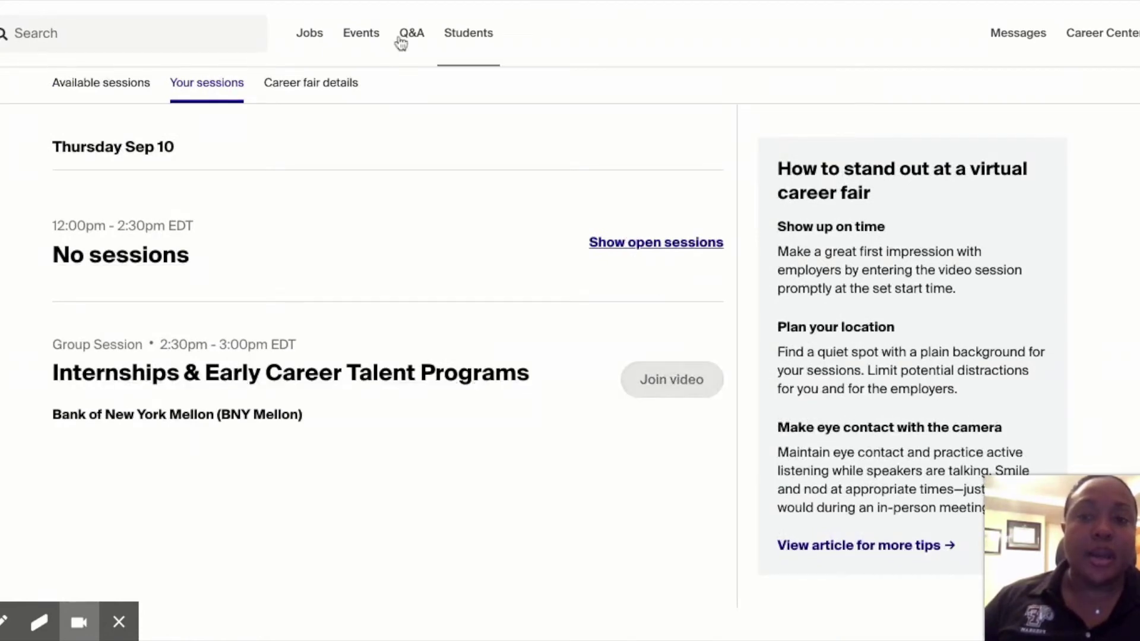
{"action": "left_click", "coordinate": [97, 82]}
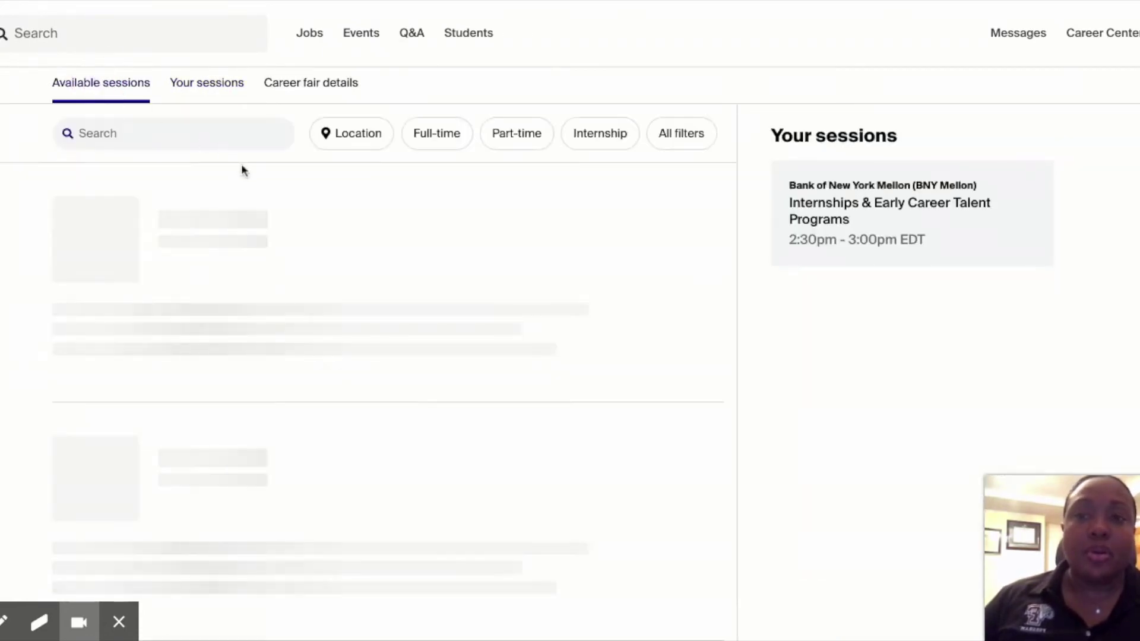
{"action": "scroll", "coordinate": [386, 356], "scroll_direction": "down", "scroll_amount": 12}
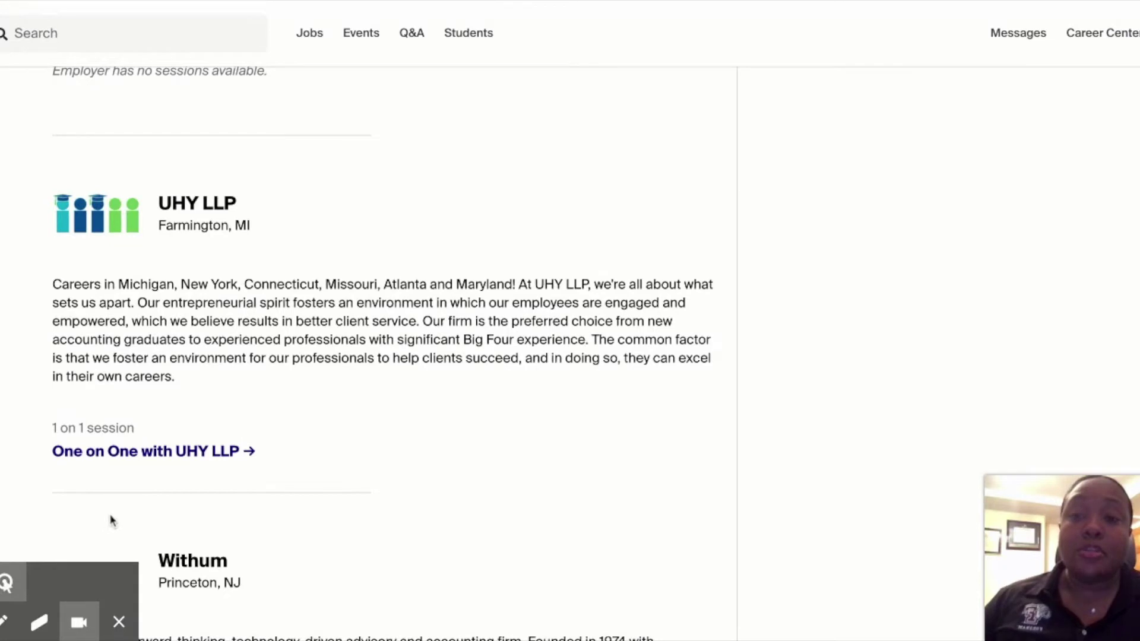
Step: Book the 2:10pm EDT time slot in the 'One on One with UHY LLP' session
{"action": "left_click", "coordinate": [147, 458]}
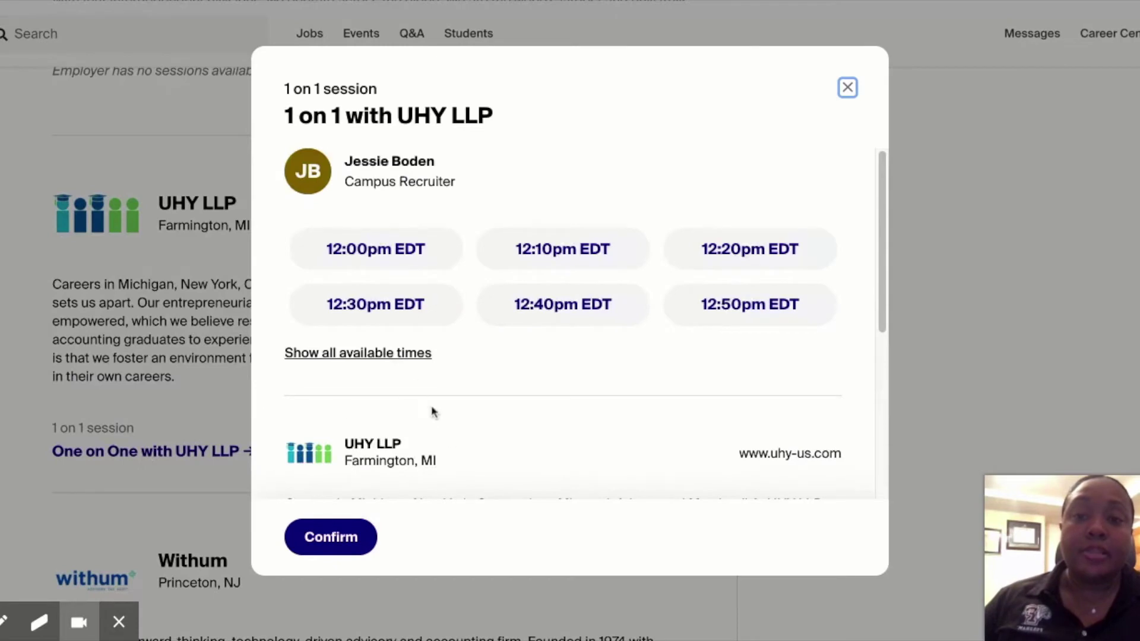
{"action": "left_click", "coordinate": [399, 354]}
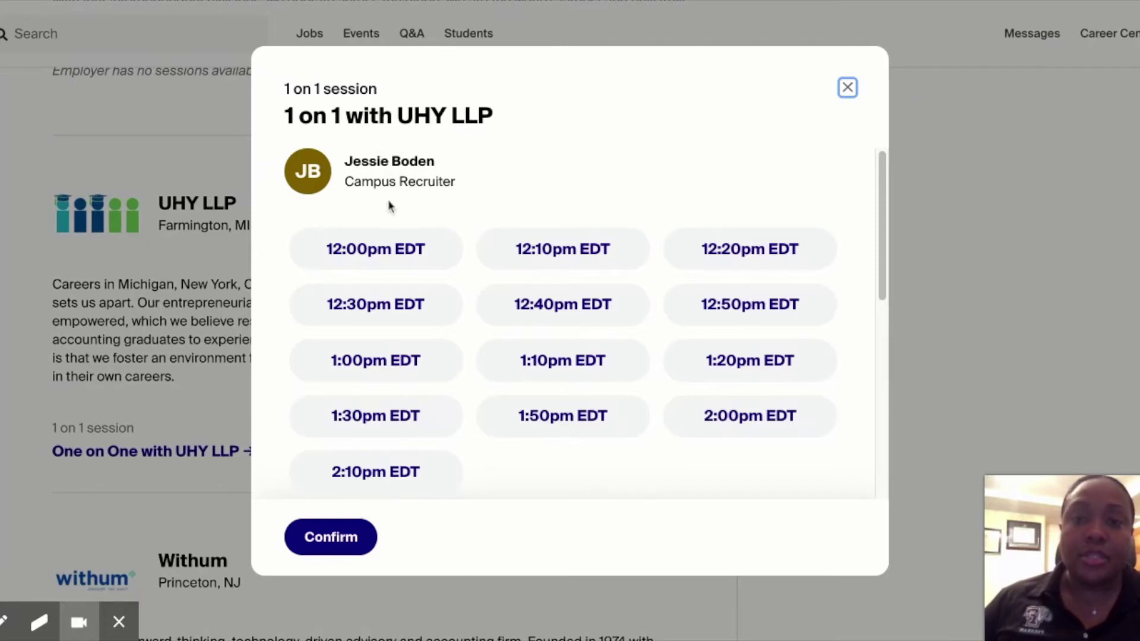
{"action": "scroll", "coordinate": [392, 441], "scroll_direction": "down", "scroll_amount": 8}
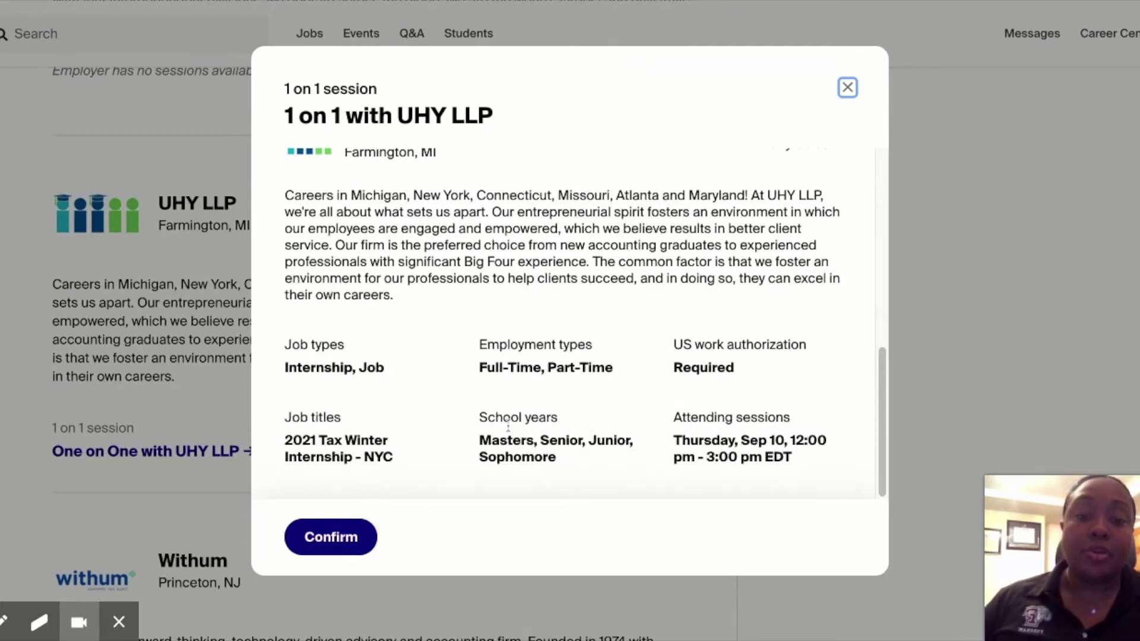
{"action": "scroll", "coordinate": [509, 425], "scroll_direction": "up", "scroll_amount": 8}
{"action": "scroll", "coordinate": [508, 425], "scroll_direction": "down", "scroll_amount": 2}
{"action": "scroll", "coordinate": [508, 425], "scroll_direction": "up", "scroll_amount": 3}
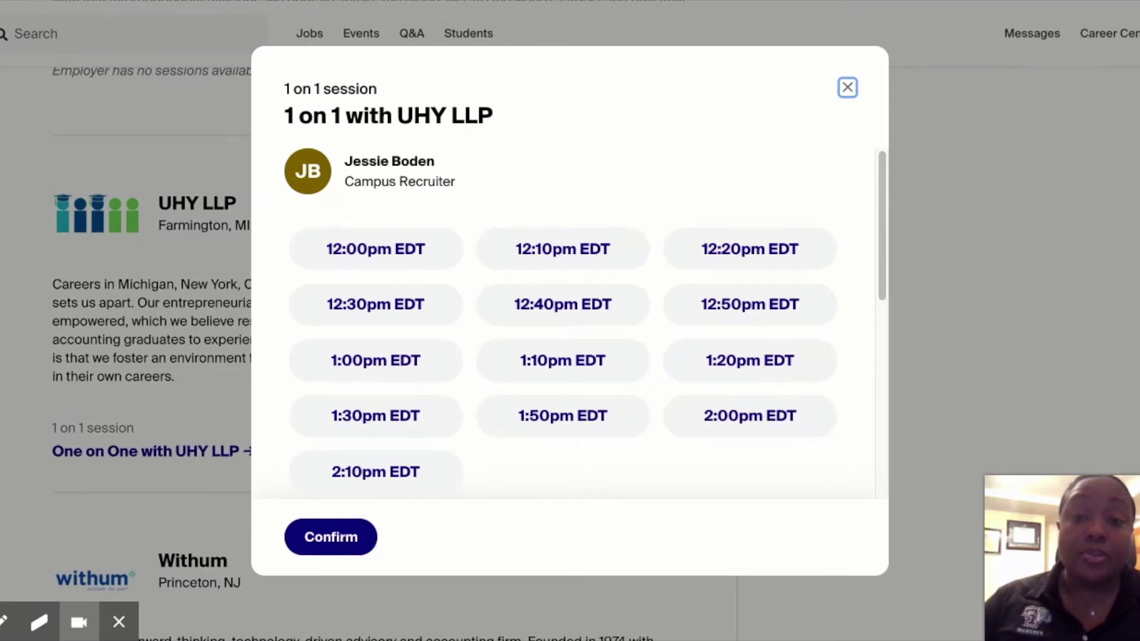
{"action": "left_click", "coordinate": [426, 473]}
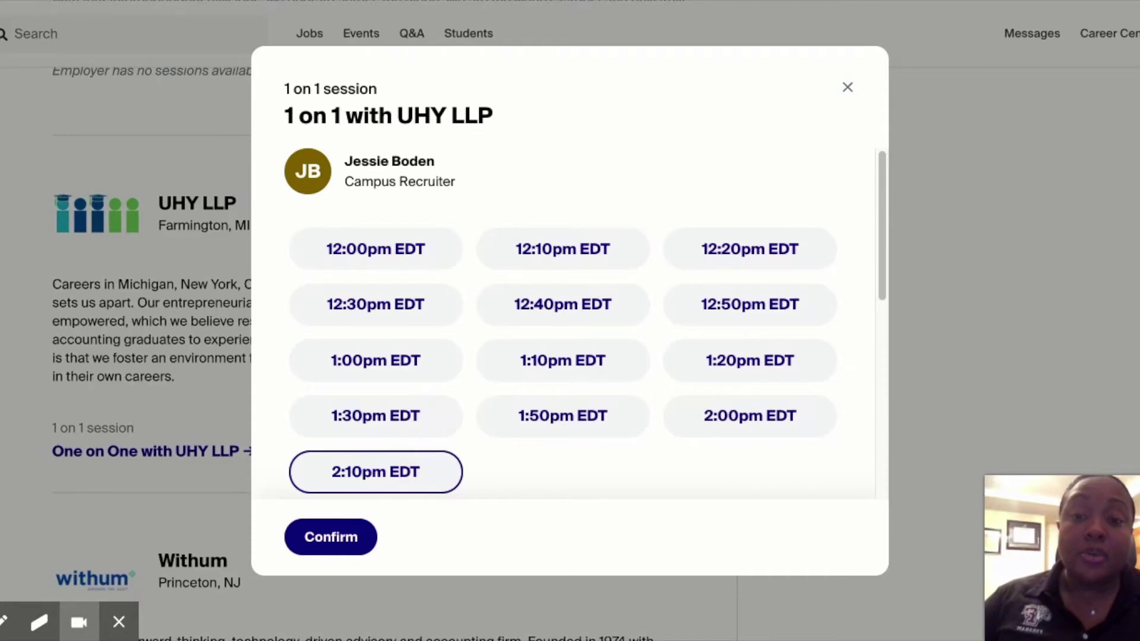
{"action": "left_click", "coordinate": [415, 470]}
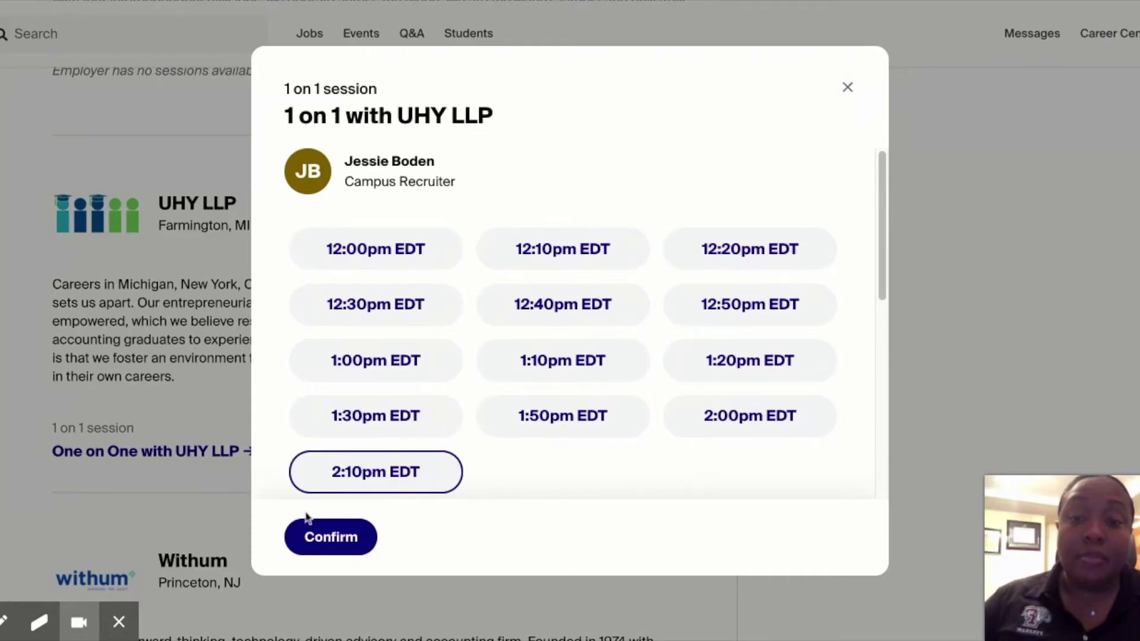
{"action": "left_click", "coordinate": [320, 539]}
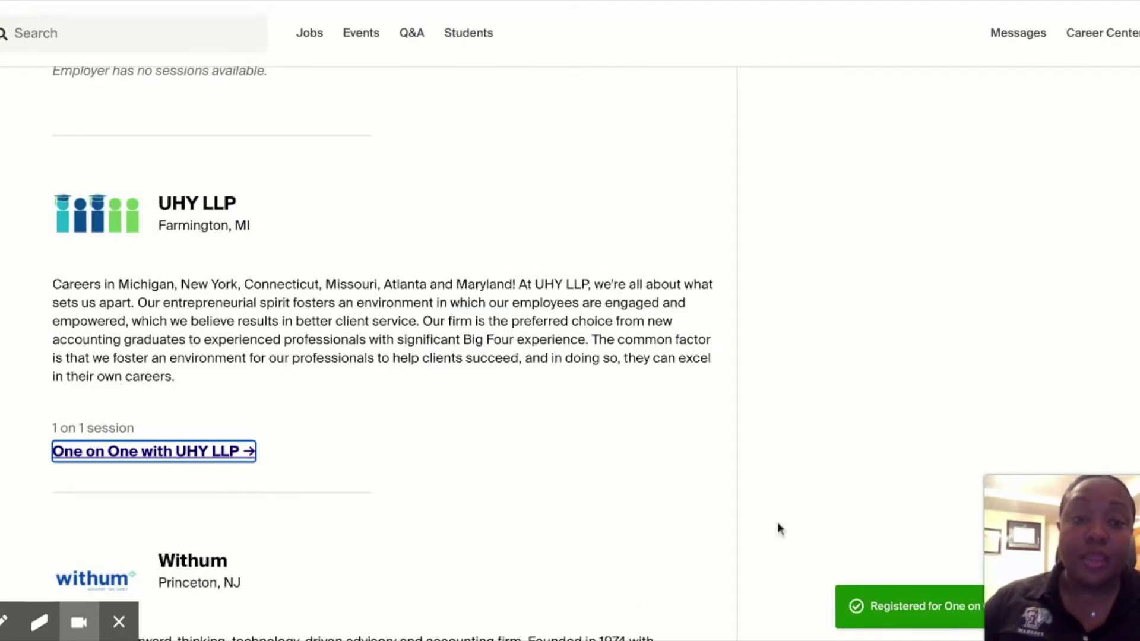
Step: Scroll up until Your sessions lists UHY LLP's 2:10pm–2:20pm EDT one-on-one above BNY Mellon
{"action": "scroll", "coordinate": [882, 482], "scroll_direction": "down", "scroll_amount": 15}
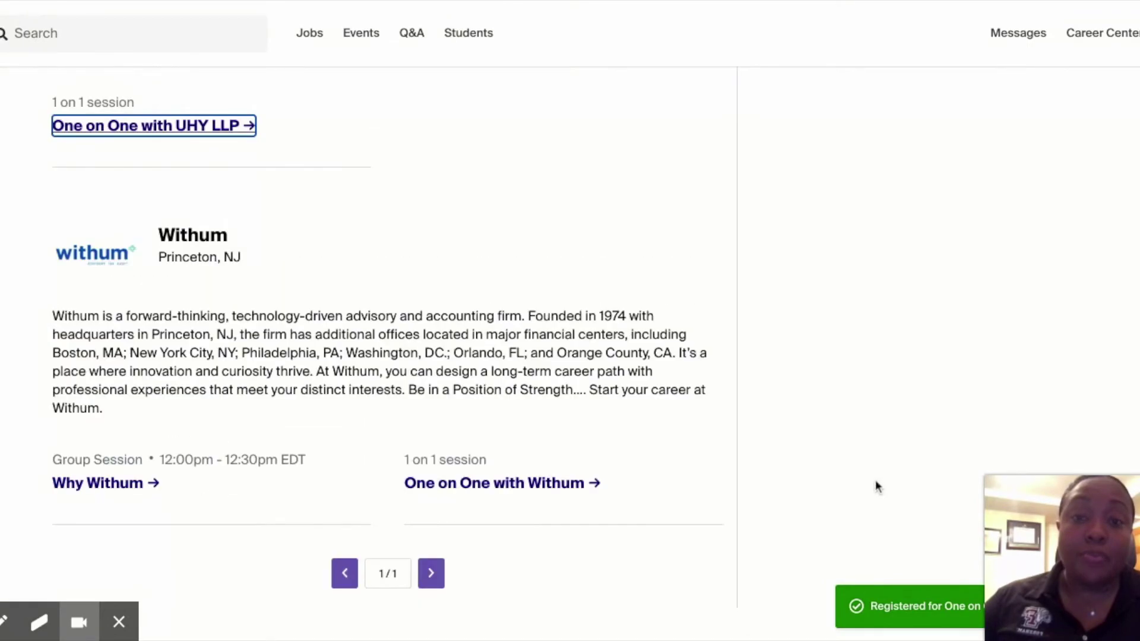
{"action": "scroll", "coordinate": [873, 489], "scroll_direction": "up", "scroll_amount": 15}
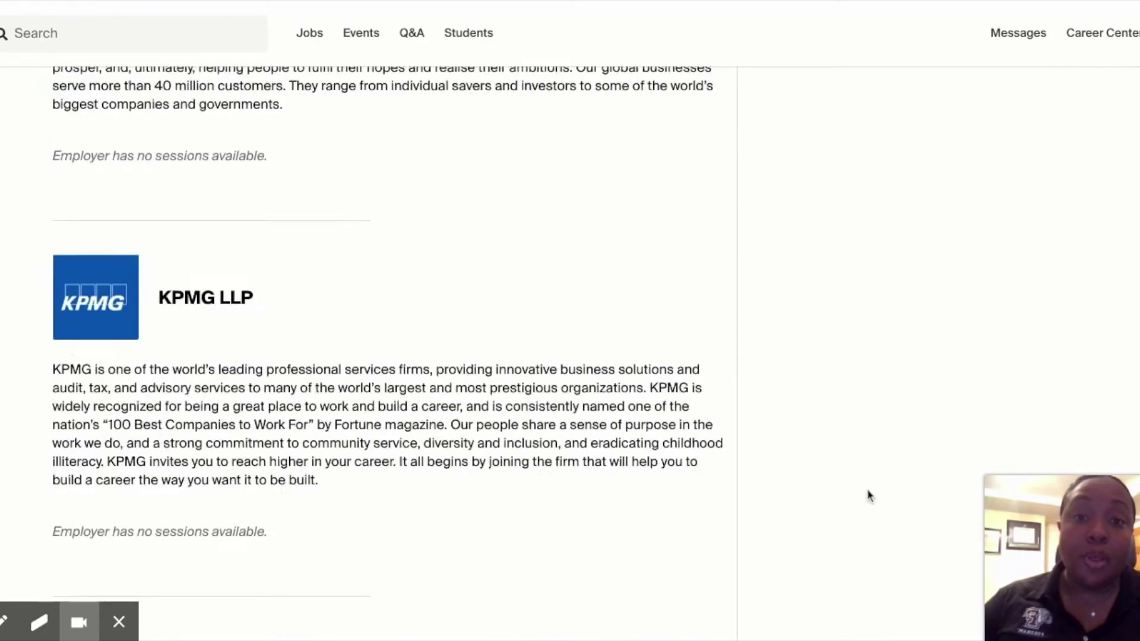
{"action": "scroll", "coordinate": [868, 491], "scroll_direction": "up", "scroll_amount": 15}
{"action": "scroll", "coordinate": [870, 490], "scroll_direction": "down", "scroll_amount": 6}
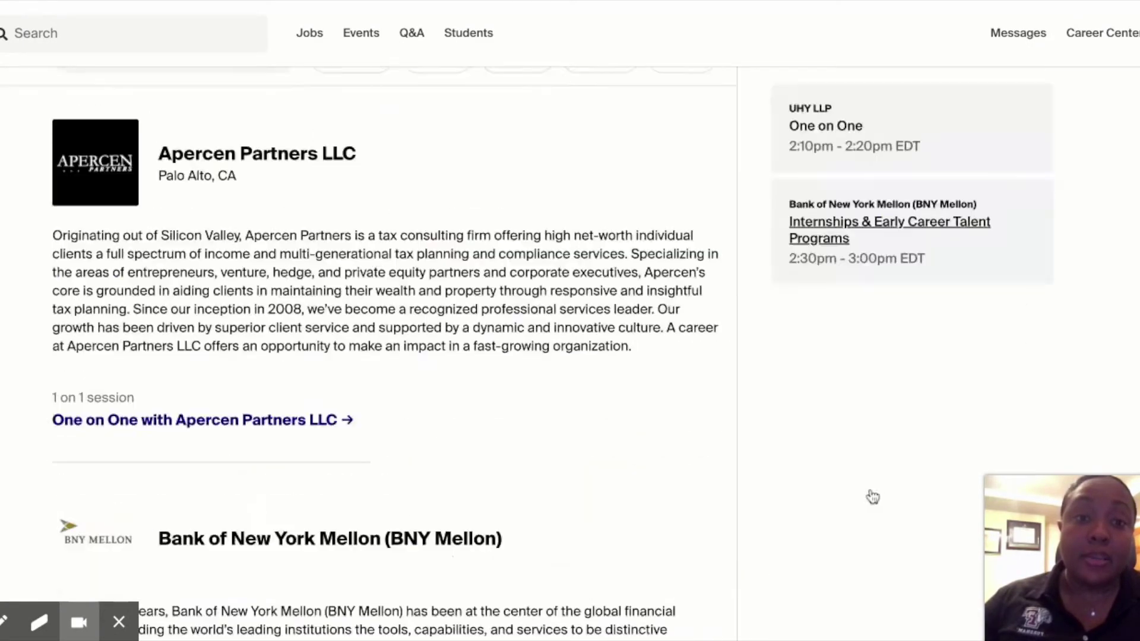
{"action": "scroll", "coordinate": [871, 492], "scroll_direction": "up", "scroll_amount": 6}
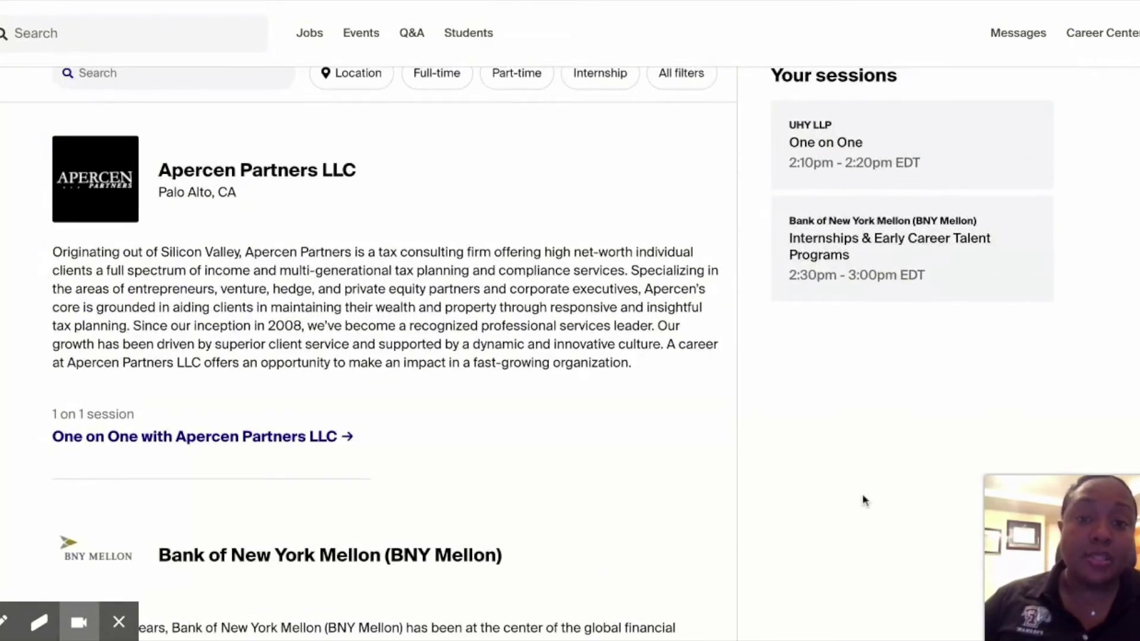
{"action": "scroll", "coordinate": [854, 537], "scroll_direction": "up", "scroll_amount": 2}
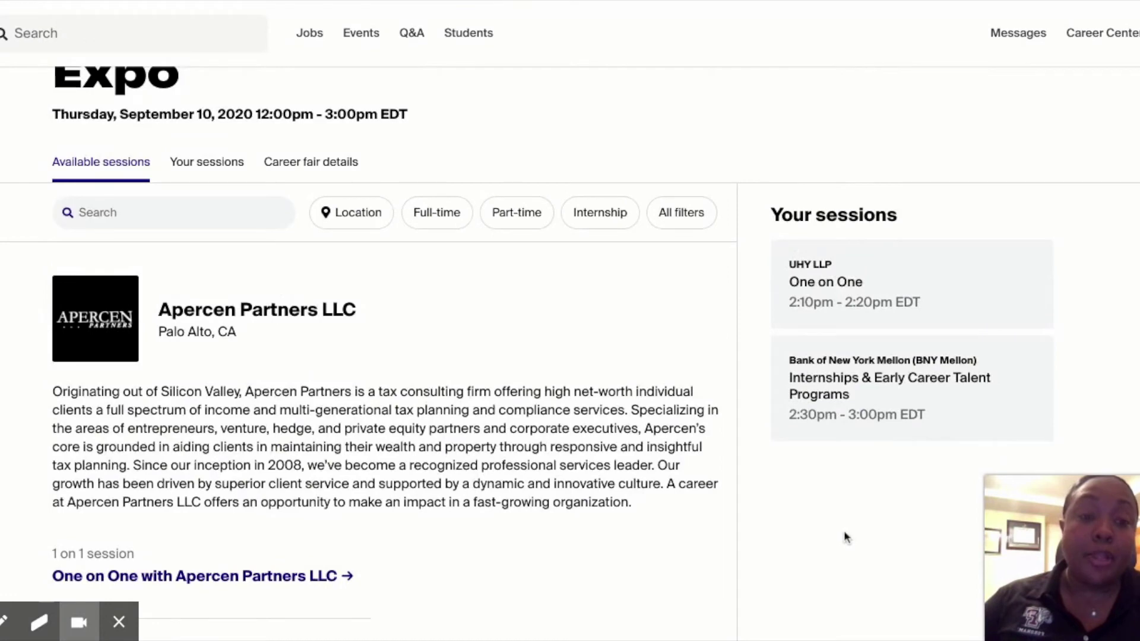
Step: Review the registered UHY LLP and BNY Mellon sessions, then return to the Registered fair banner
{"action": "left_click", "coordinate": [224, 169]}
{"action": "scroll", "coordinate": [611, 403], "scroll_direction": "down", "scroll_amount": 2}
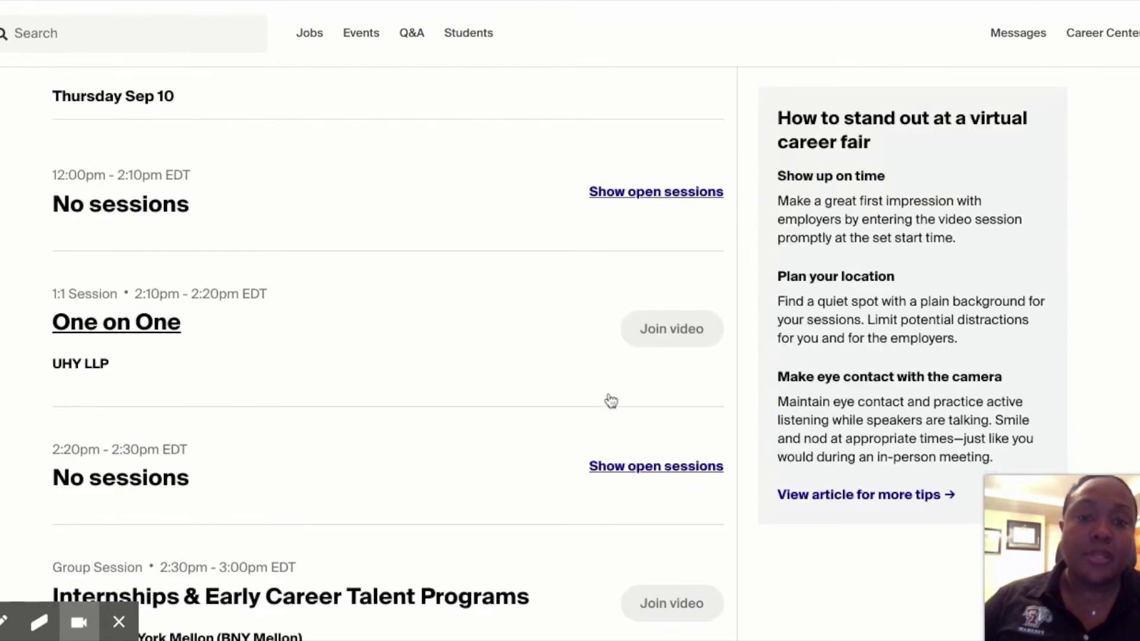
{"action": "scroll", "coordinate": [611, 404], "scroll_direction": "down", "scroll_amount": 1}
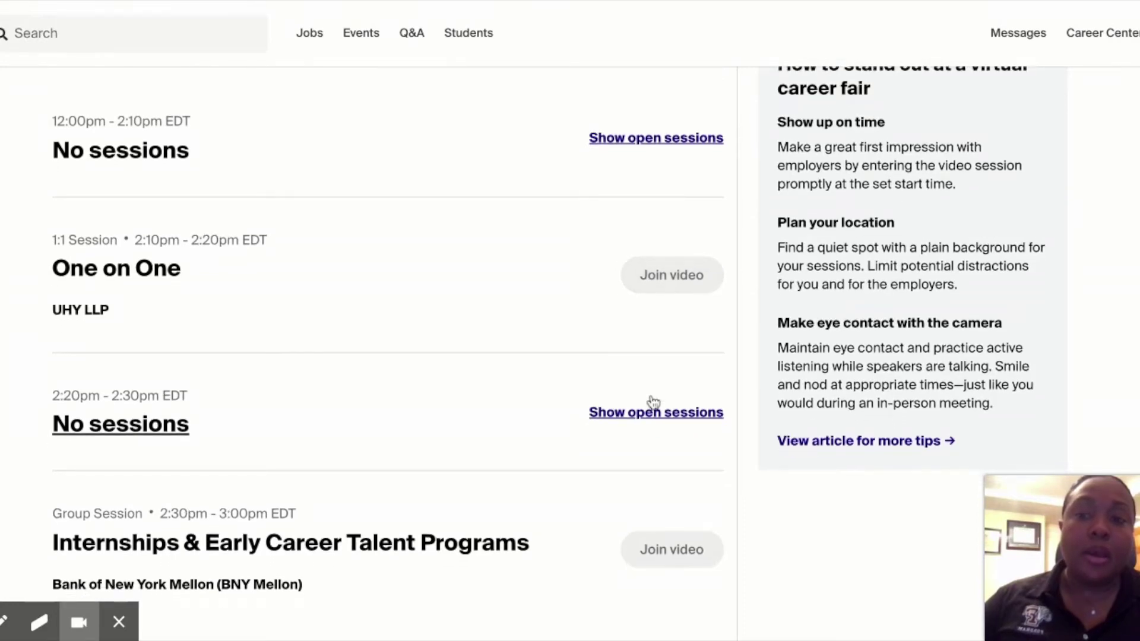
{"action": "scroll", "coordinate": [654, 403], "scroll_direction": "down", "scroll_amount": 1}
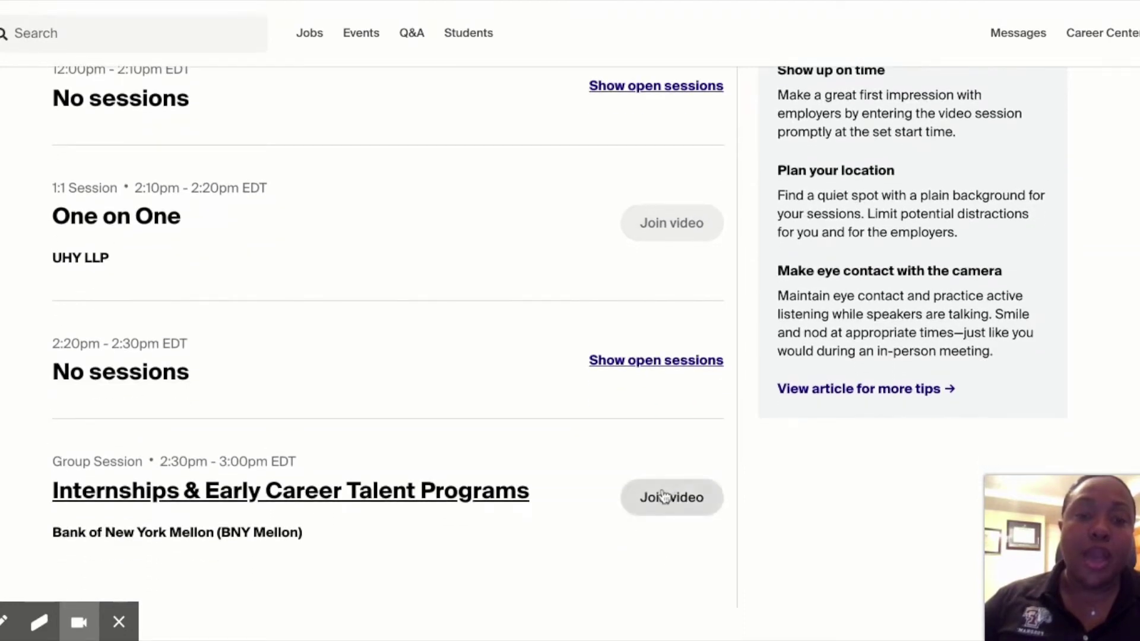
{"action": "scroll", "coordinate": [679, 471], "scroll_direction": "up", "scroll_amount": 7}
{"action": "scroll", "coordinate": [683, 472], "scroll_direction": "down", "scroll_amount": 2}
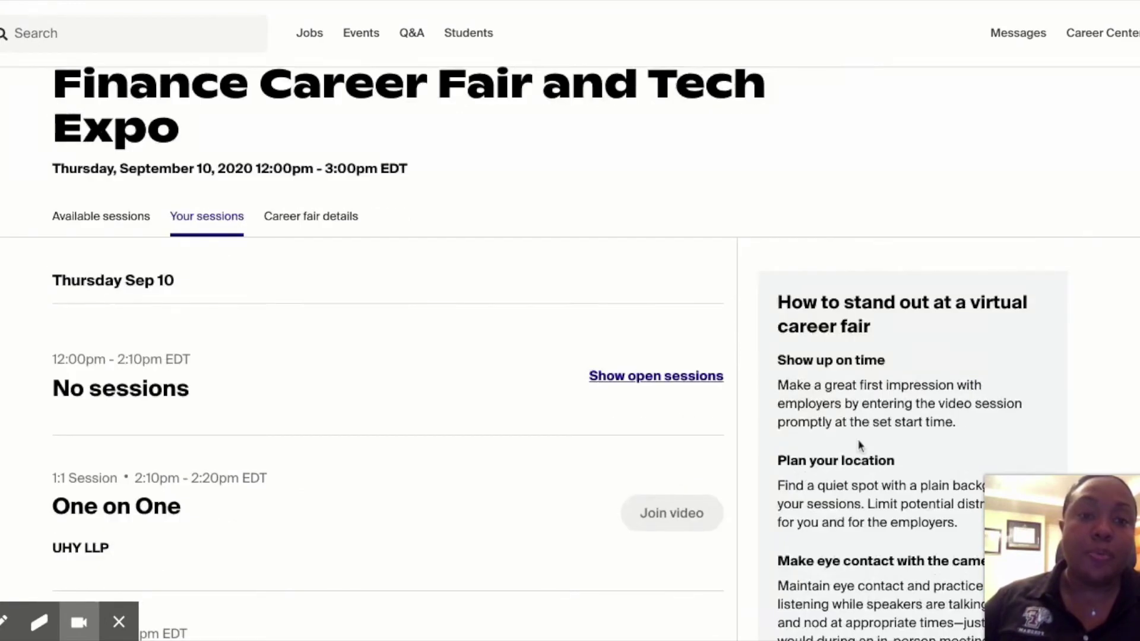
{"action": "scroll", "coordinate": [862, 445], "scroll_direction": "down", "scroll_amount": 2}
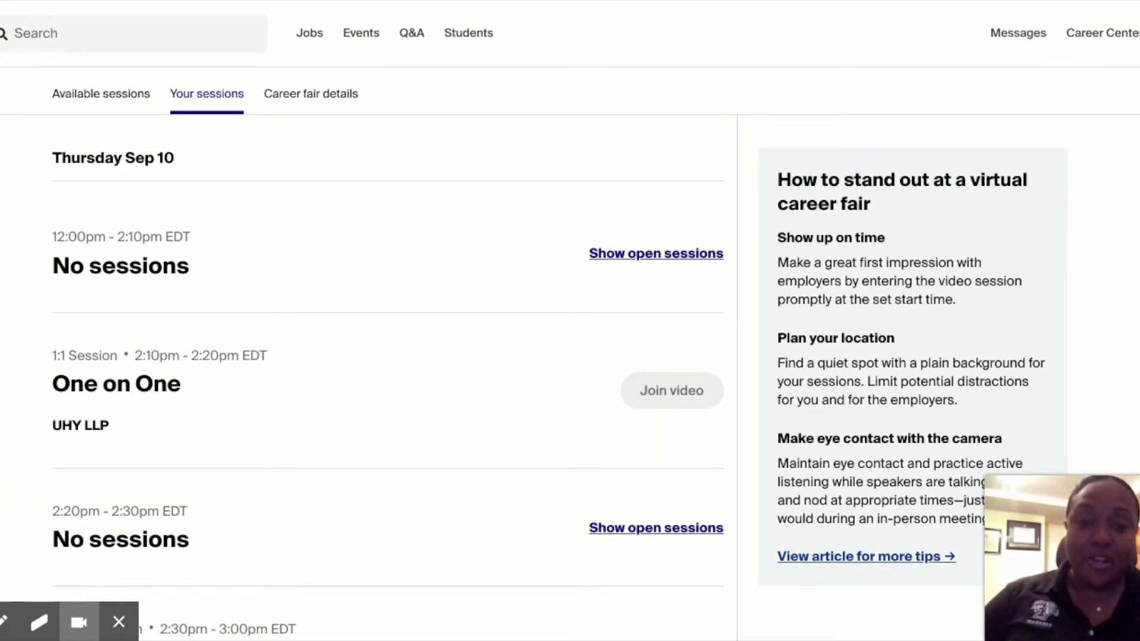
{"action": "scroll", "coordinate": [794, 506], "scroll_direction": "down", "scroll_amount": 3}
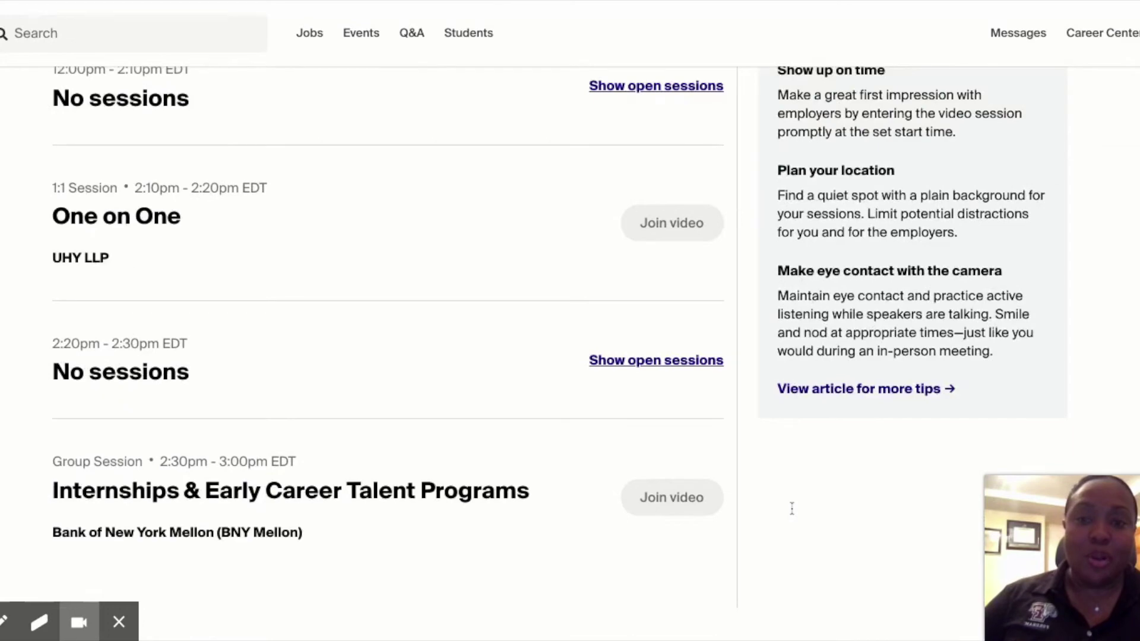
{"action": "scroll", "coordinate": [789, 509], "scroll_direction": "up", "scroll_amount": 9}
{"action": "scroll", "coordinate": [789, 508], "scroll_direction": "up", "scroll_amount": 2}
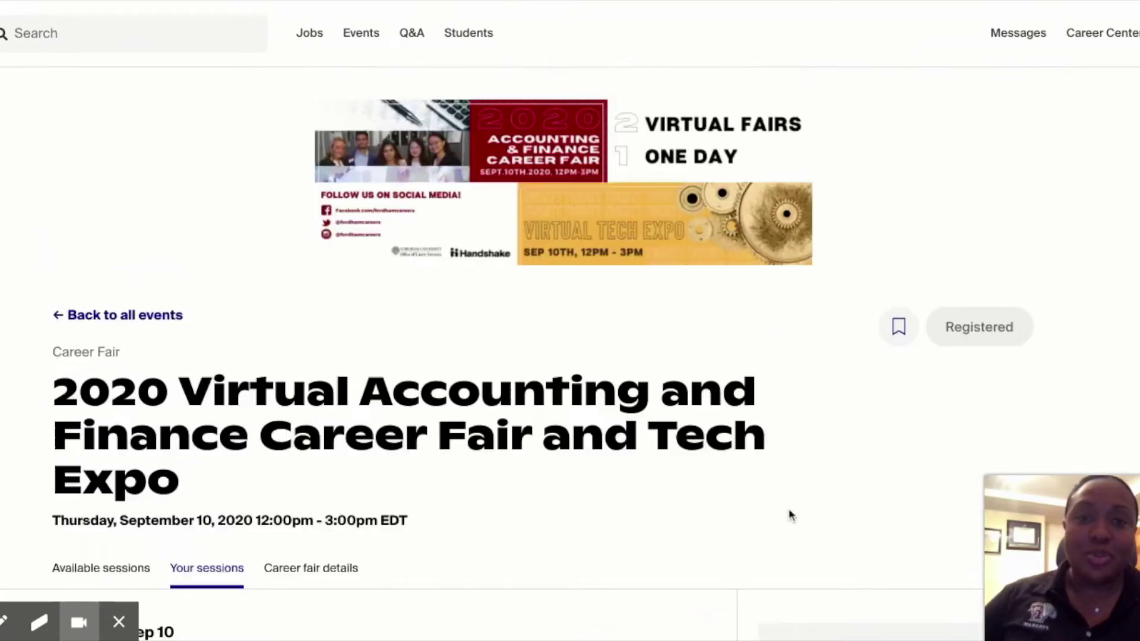